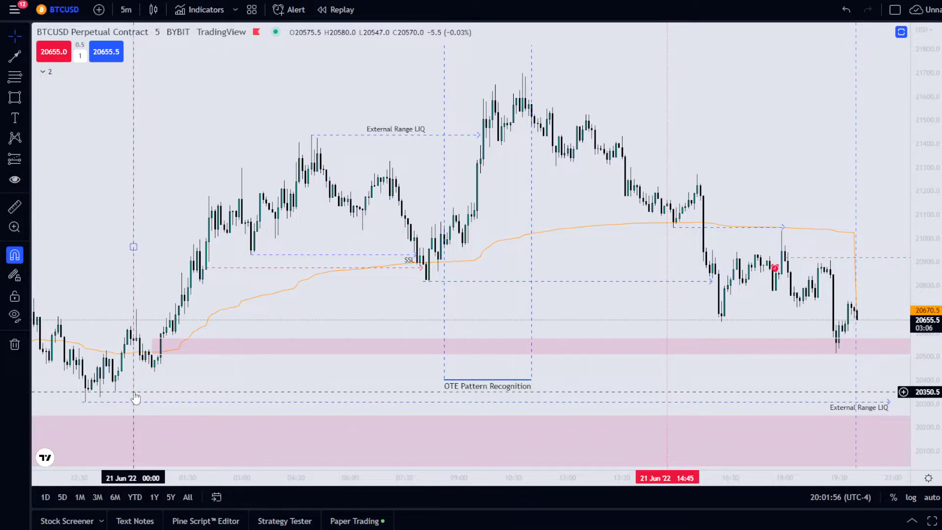
Draw a temporary Fib retracement from the 20 June 22:40 low at 20307.5 to the 21 June 04:55 high at 21437.0 and delete it
{"action": "left_click", "coordinate": [136, 397]}
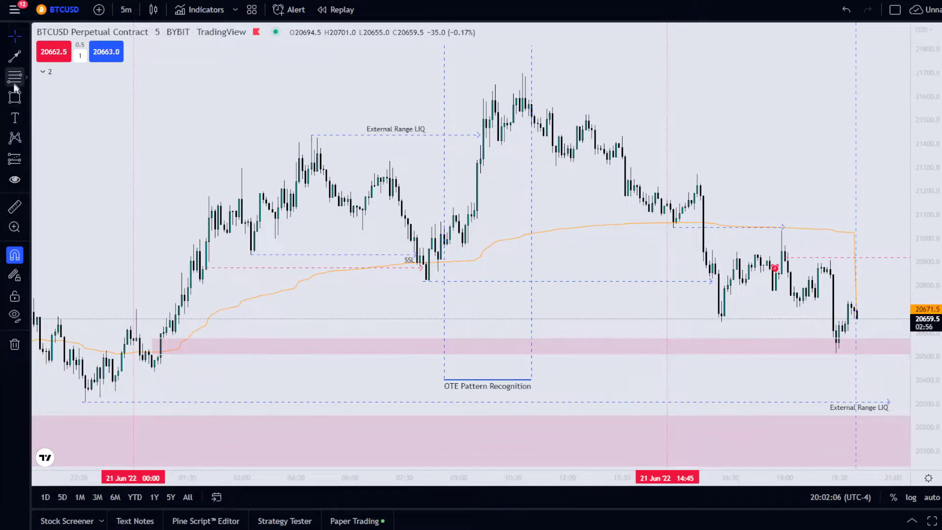
{"action": "key", "text": "alt+f"}
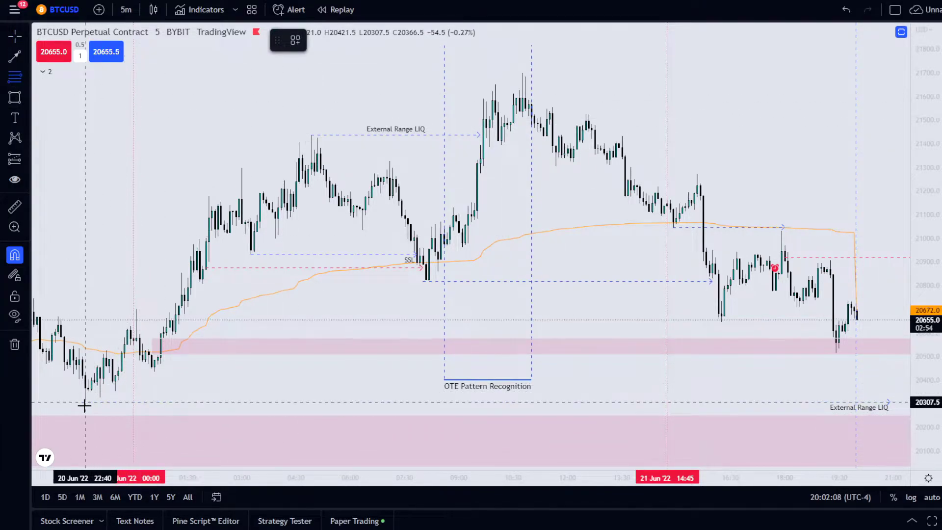
{"action": "left_click", "coordinate": [84, 403]}
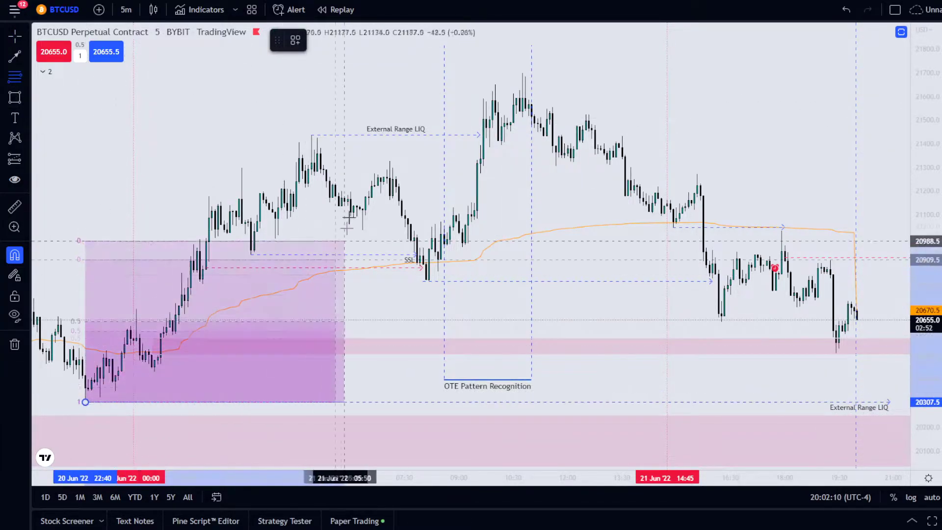
{"action": "left_click", "coordinate": [311, 132]}
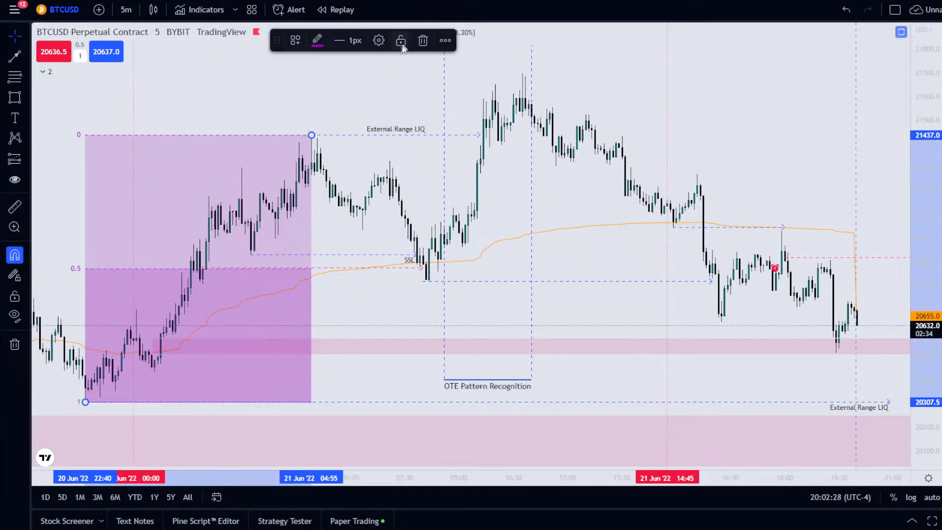
{"action": "left_click", "coordinate": [423, 40]}
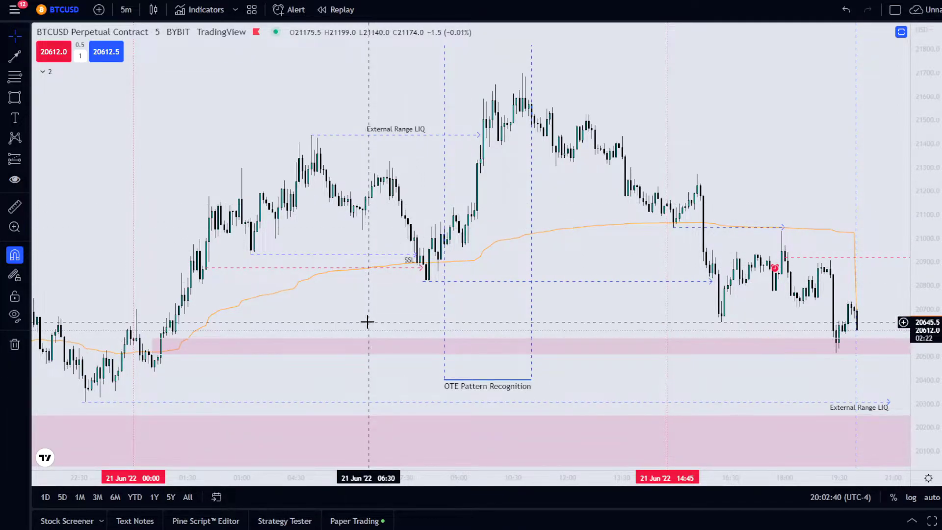
Examine the 21 June price action between both External Range LIQ levels, including the SSL sweep and the OTE Pattern Recognition window
{"action": "left_click_drag", "start_coordinate": [930, 255], "coordinate": [931, 245]}
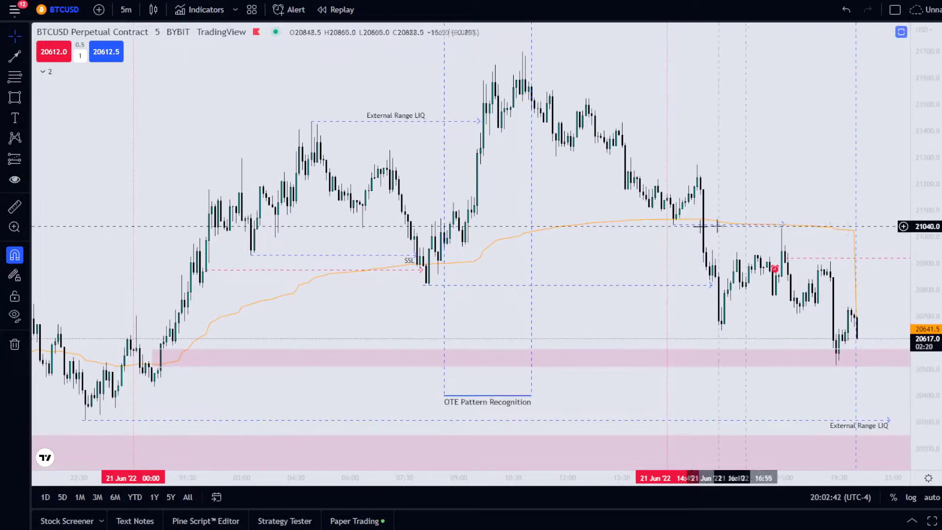
{"action": "left_click_drag", "start_coordinate": [587, 231], "coordinate": [595, 219]}
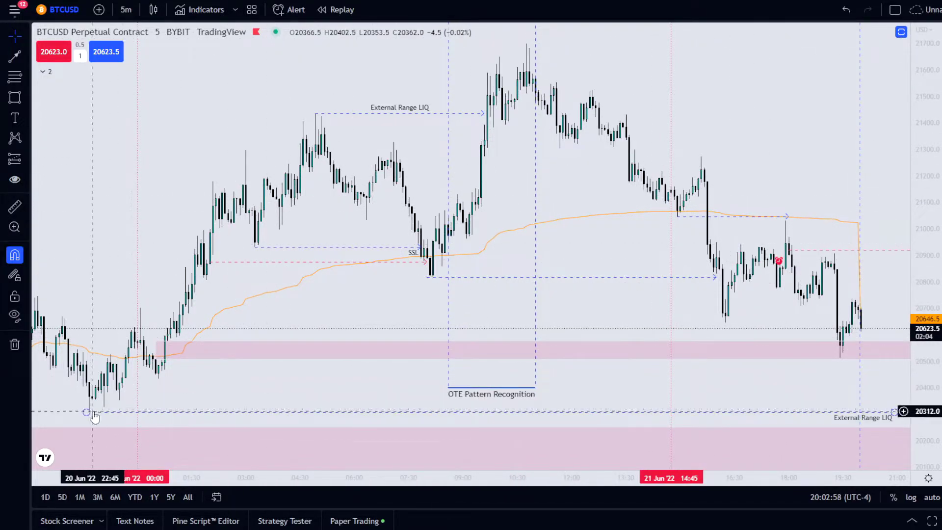
{"action": "left_click_drag", "start_coordinate": [116, 418], "coordinate": [215, 423]}
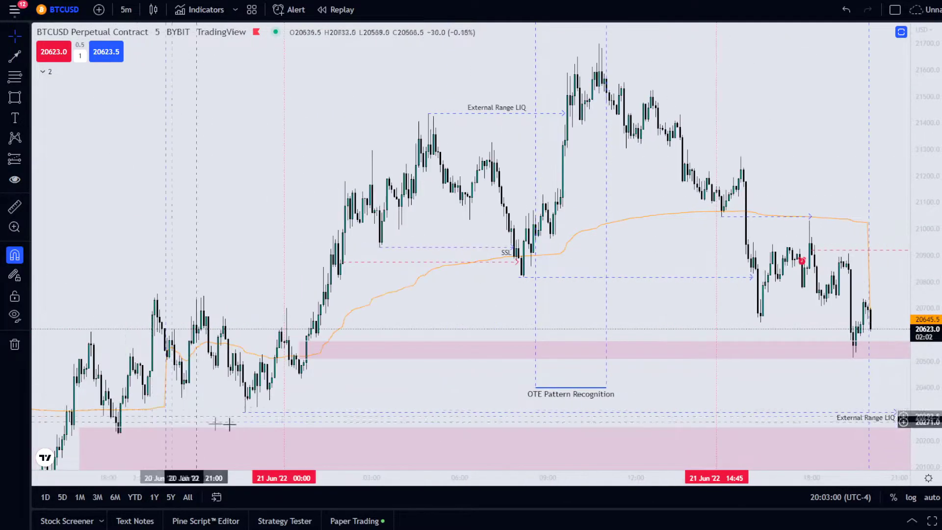
{"action": "scroll", "coordinate": [432, 92], "scroll_direction": "up", "scroll_amount": 2}
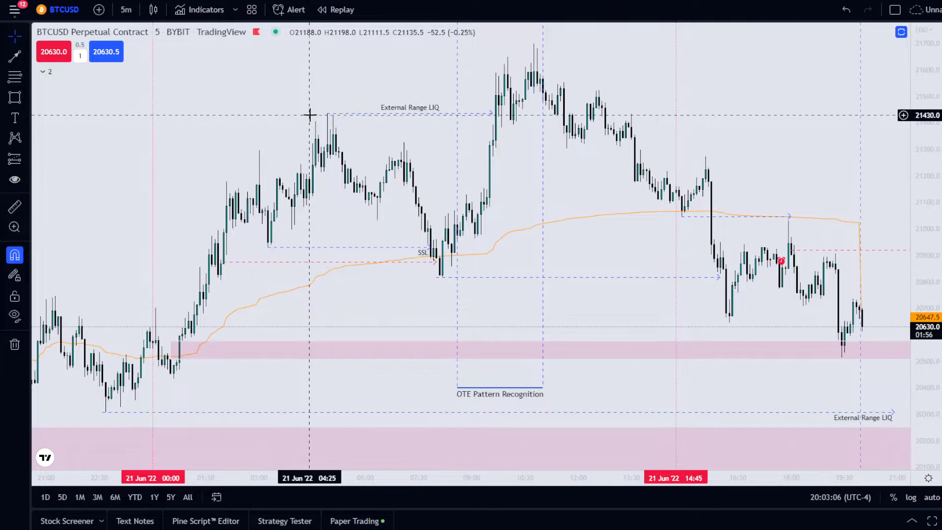
{"action": "scroll", "coordinate": [308, 113], "scroll_direction": "up", "scroll_amount": 2}
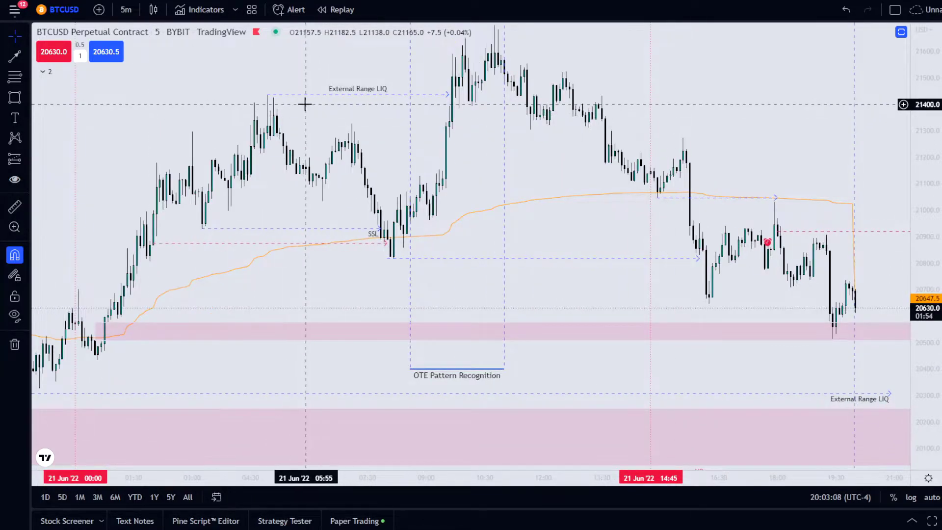
{"action": "left_click_drag", "start_coordinate": [298, 275], "coordinate": [340, 309]}
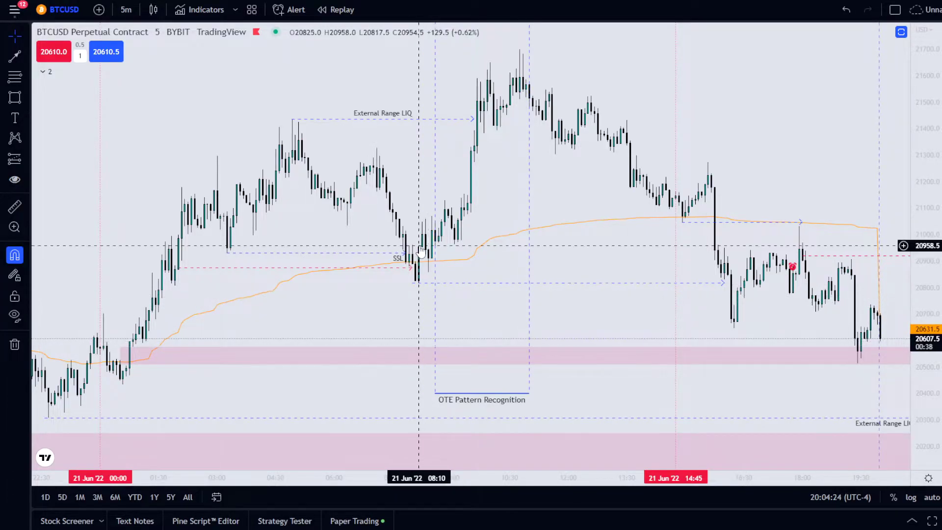
{"action": "left_click", "coordinate": [438, 276]}
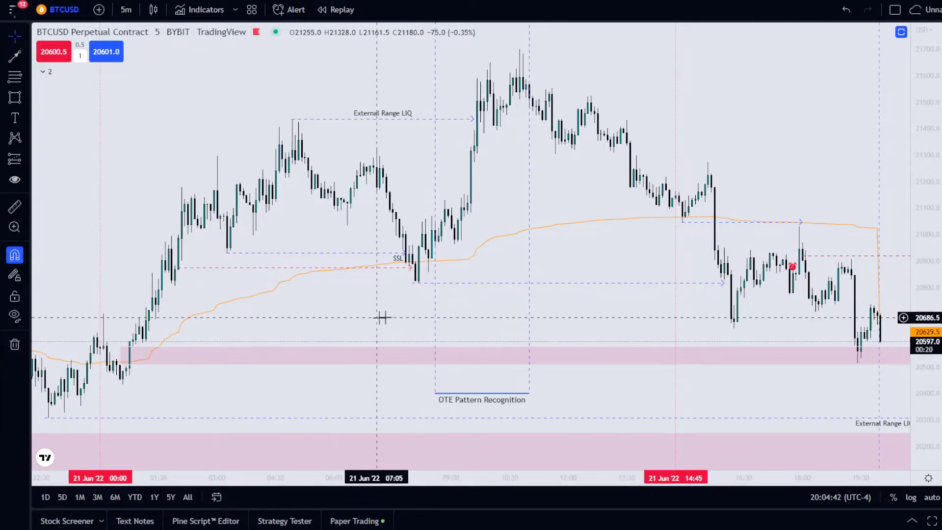
{"action": "left_click_drag", "start_coordinate": [381, 316], "coordinate": [488, 284]}
{"action": "left_click_drag", "start_coordinate": [118, 278], "coordinate": [166, 271]}
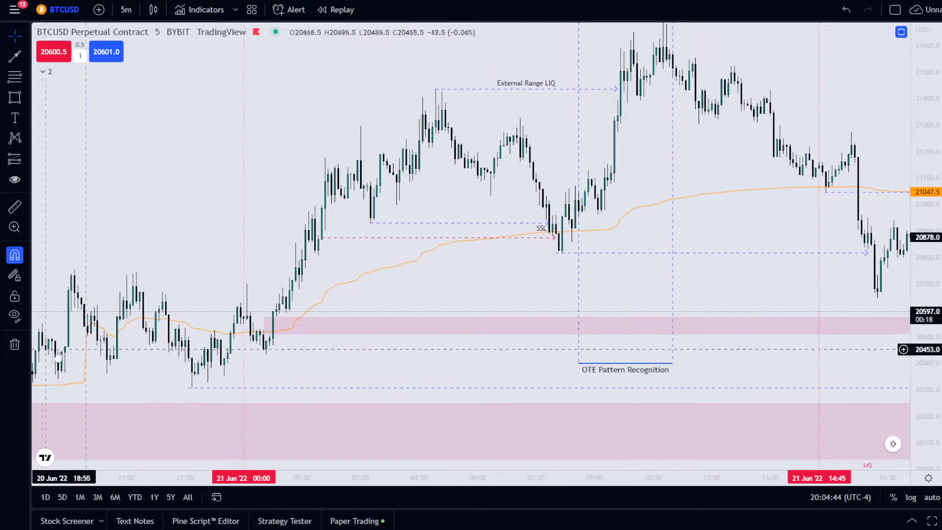
{"action": "left_click_drag", "start_coordinate": [354, 302], "coordinate": [300, 333]}
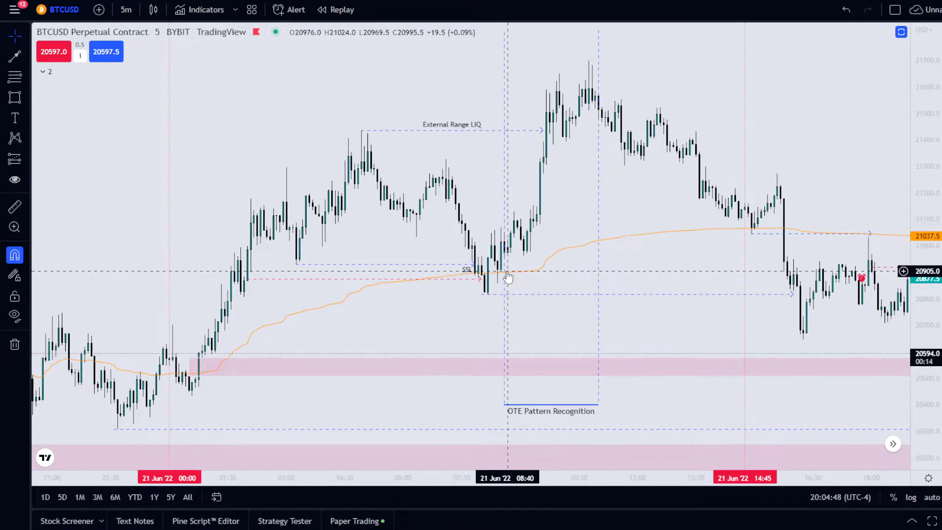
{"action": "scroll", "coordinate": [540, 283], "scroll_direction": "up", "scroll_amount": 1}
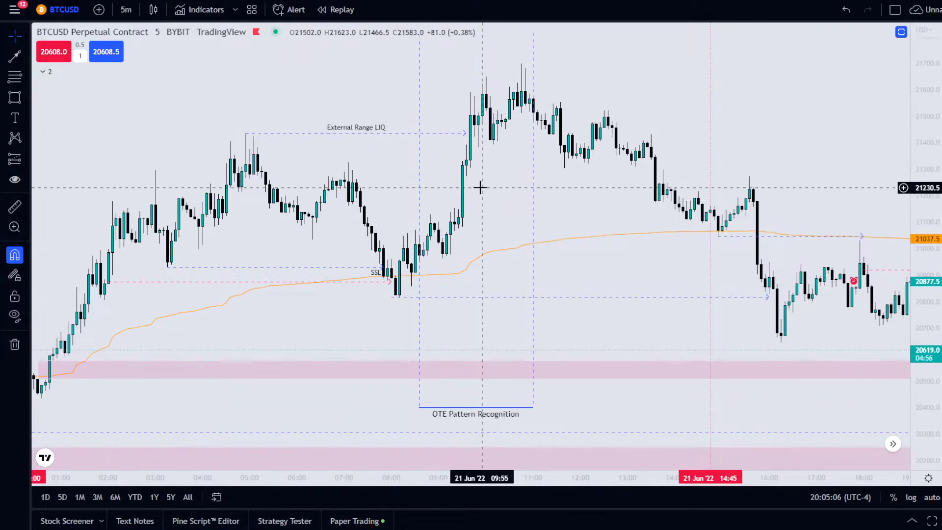
{"action": "scroll", "coordinate": [479, 185], "scroll_direction": "left", "scroll_amount": 1}
{"action": "left_click_drag", "start_coordinate": [432, 266], "coordinate": [405, 307]}
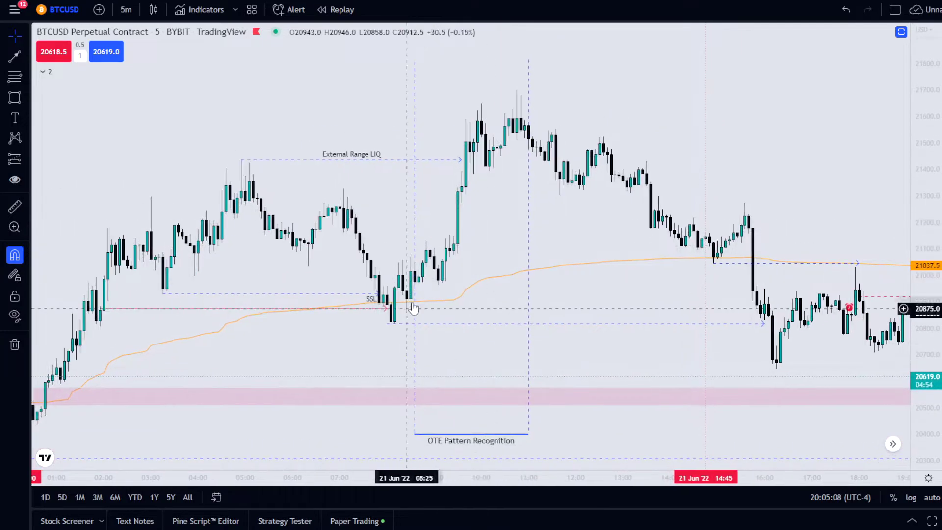
{"action": "left_click_drag", "start_coordinate": [484, 131], "coordinate": [475, 143]}
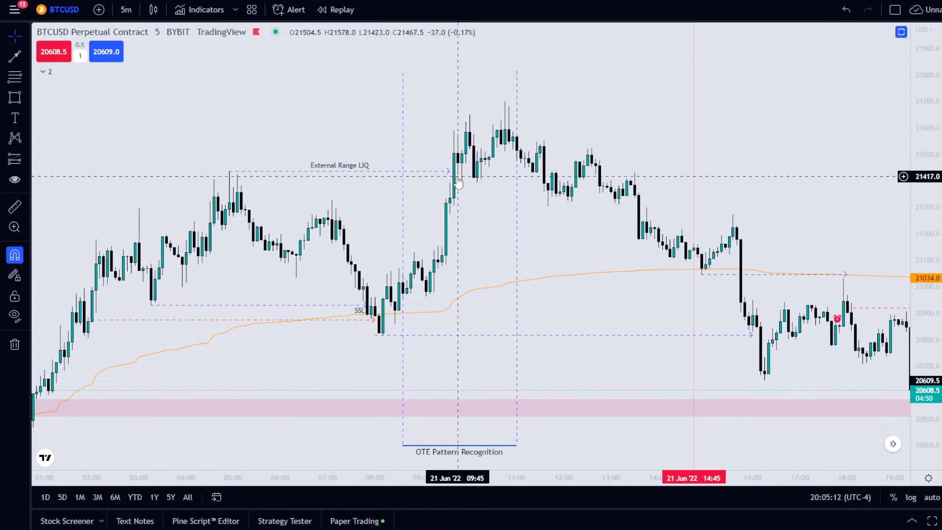
{"action": "left_click_drag", "start_coordinate": [485, 225], "coordinate": [501, 216]}
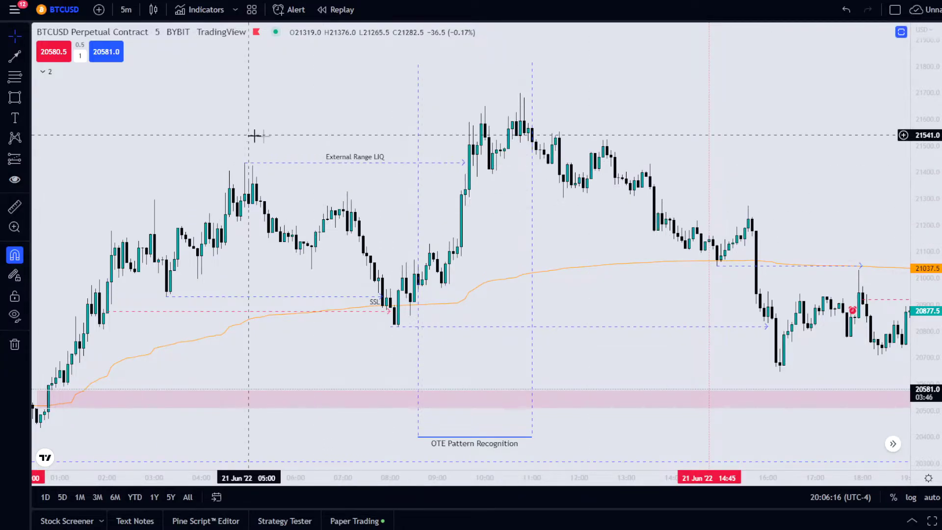
Trace the dashed KEY level back to its 16 June swing high and examine where the 21 June rally meets it
{"action": "left_click_drag", "start_coordinate": [255, 135], "coordinate": [357, 147]}
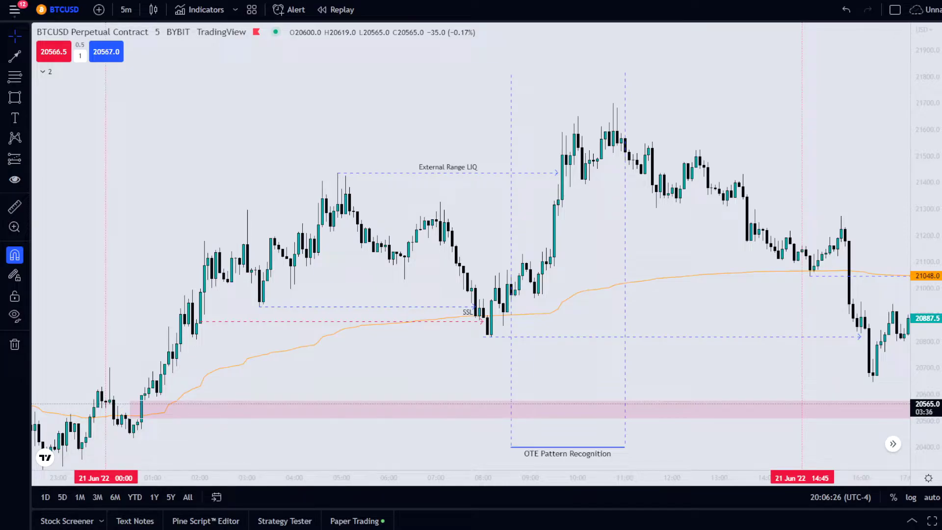
{"action": "scroll", "coordinate": [371, 156], "scroll_direction": "down", "scroll_amount": 2}
{"action": "scroll", "coordinate": [378, 157], "scroll_direction": "down", "scroll_amount": 5}
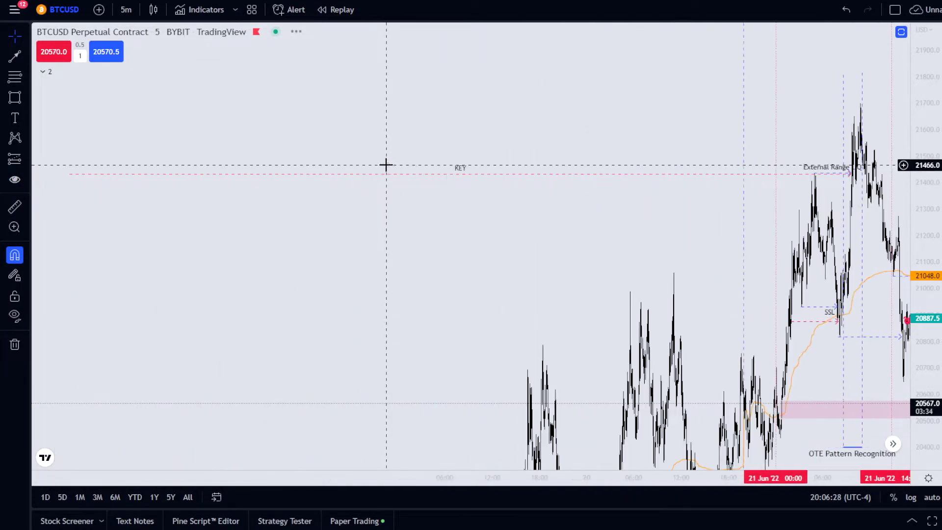
{"action": "left_click_drag", "start_coordinate": [549, 226], "coordinate": [368, 233]}
{"action": "scroll", "coordinate": [519, 225], "scroll_direction": "up", "scroll_amount": 5}
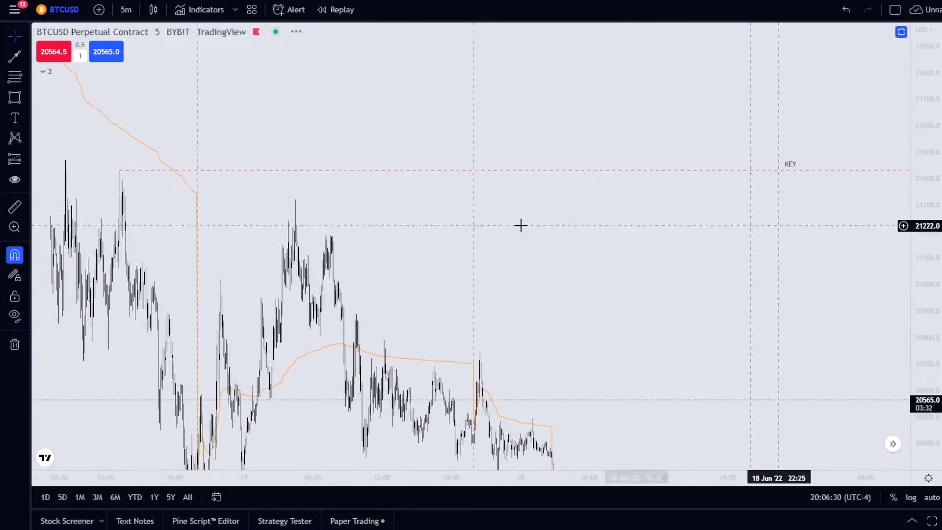
{"action": "left_click_drag", "start_coordinate": [225, 200], "coordinate": [523, 240]}
{"action": "scroll", "coordinate": [524, 239], "scroll_direction": "up", "scroll_amount": 2}
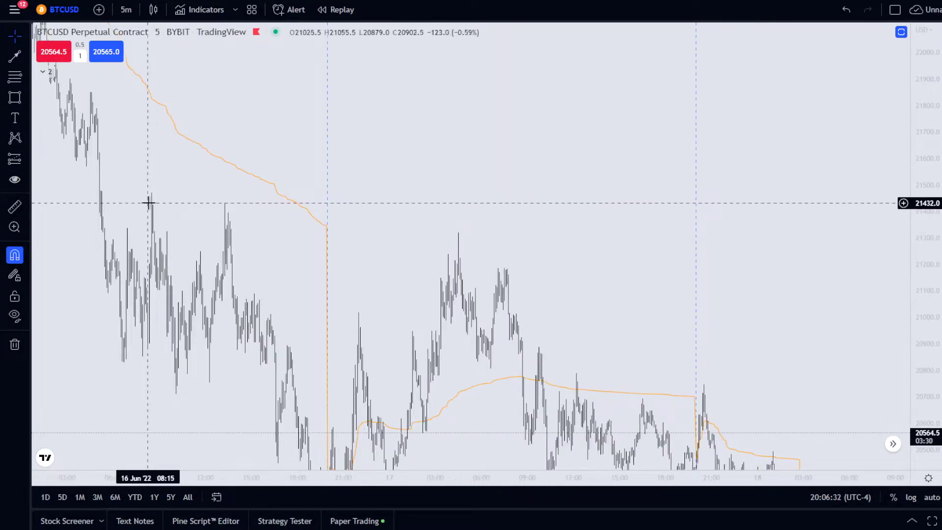
{"action": "scroll", "coordinate": [195, 179], "scroll_direction": "up", "scroll_amount": 4}
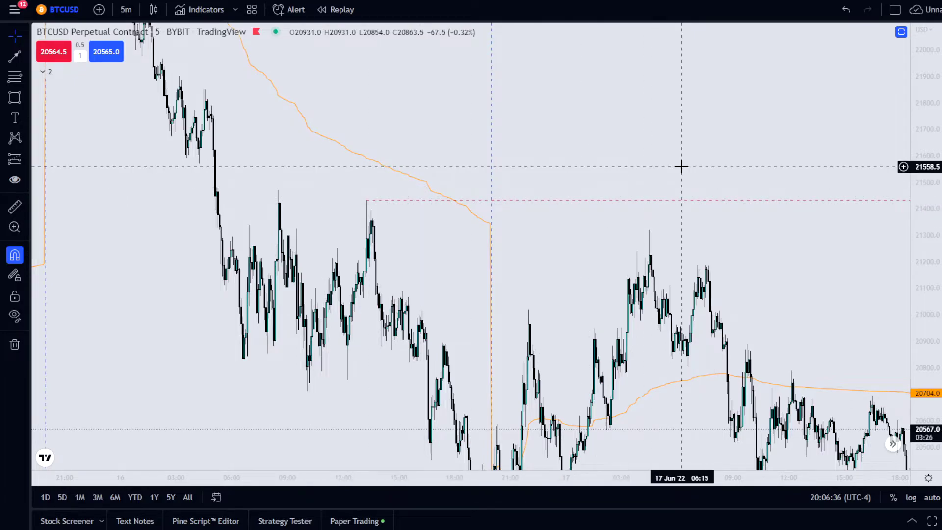
{"action": "left_click_drag", "start_coordinate": [618, 173], "coordinate": [637, 234]}
{"action": "left_click_drag", "start_coordinate": [691, 201], "coordinate": [259, 225]}
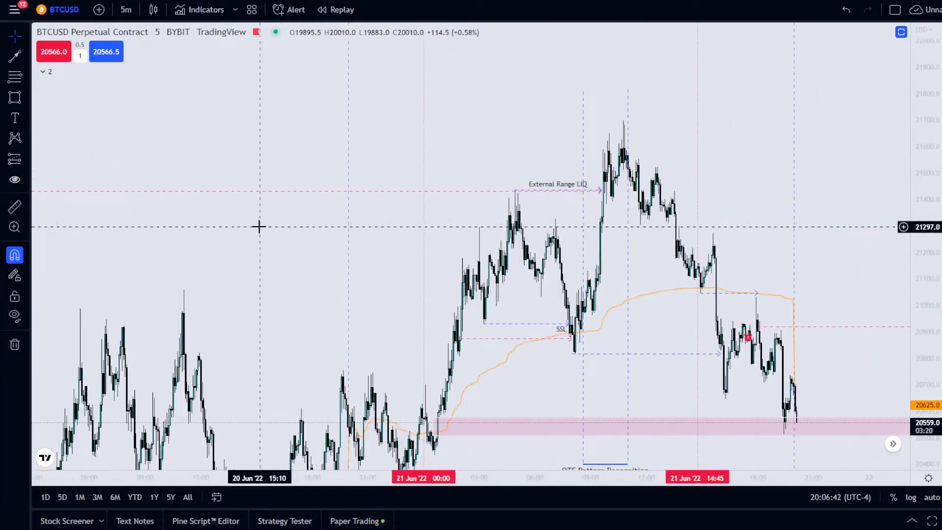
{"action": "left_click_drag", "start_coordinate": [599, 193], "coordinate": [567, 183]}
{"action": "scroll", "coordinate": [567, 182], "scroll_direction": "up", "scroll_amount": 1}
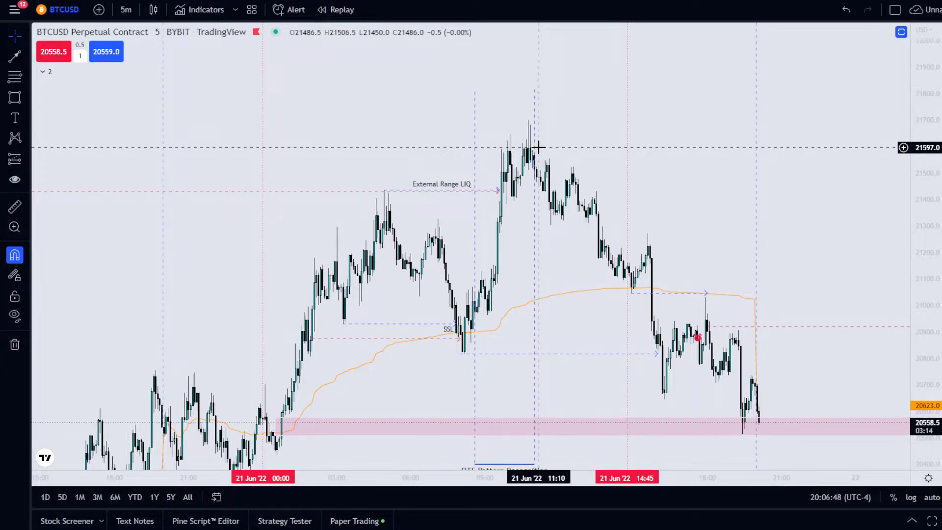
{"action": "scroll", "coordinate": [542, 161], "scroll_direction": "up", "scroll_amount": 3}
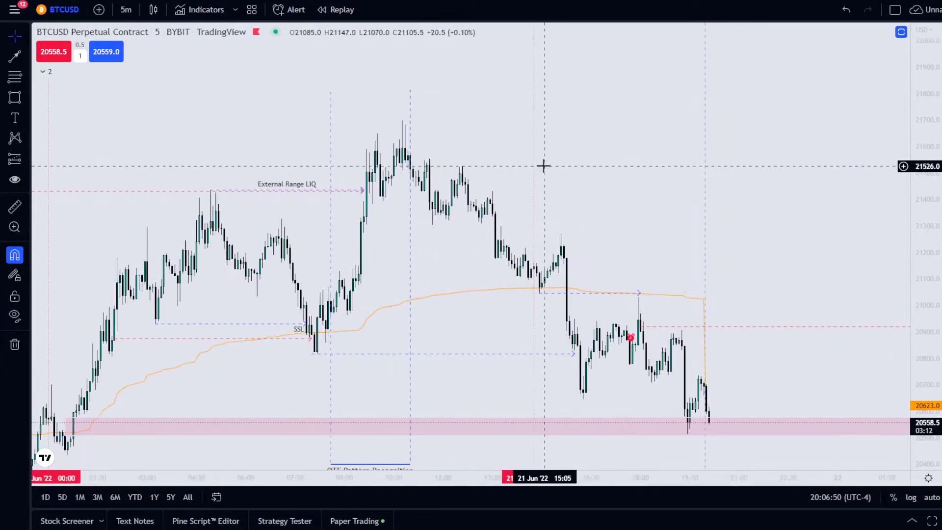
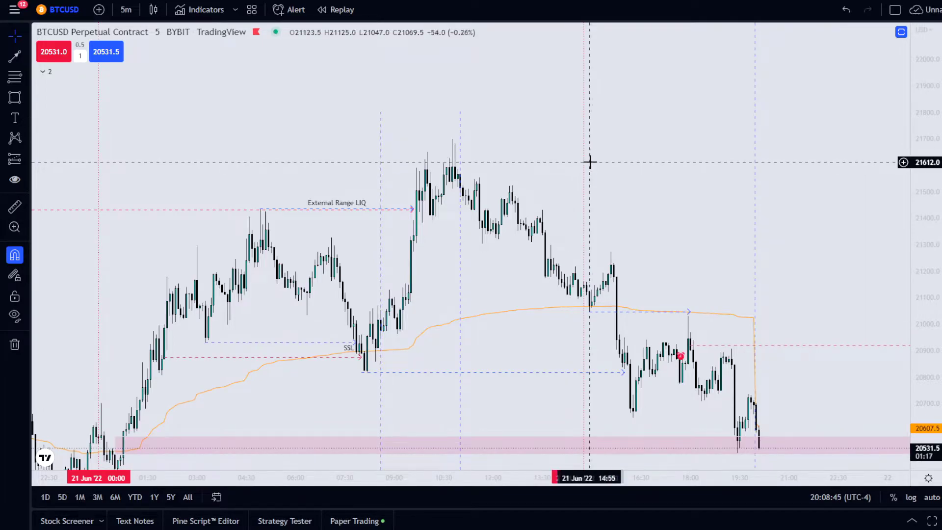
Draw a thin rectangle from 21 June 16:15 to about 18:35, with one edge at 20738.0, marking the imbalance above the afternoon low
{"action": "left_click_drag", "start_coordinate": [600, 161], "coordinate": [612, 160]}
{"action": "scroll", "coordinate": [646, 124], "scroll_direction": "up", "scroll_amount": 2}
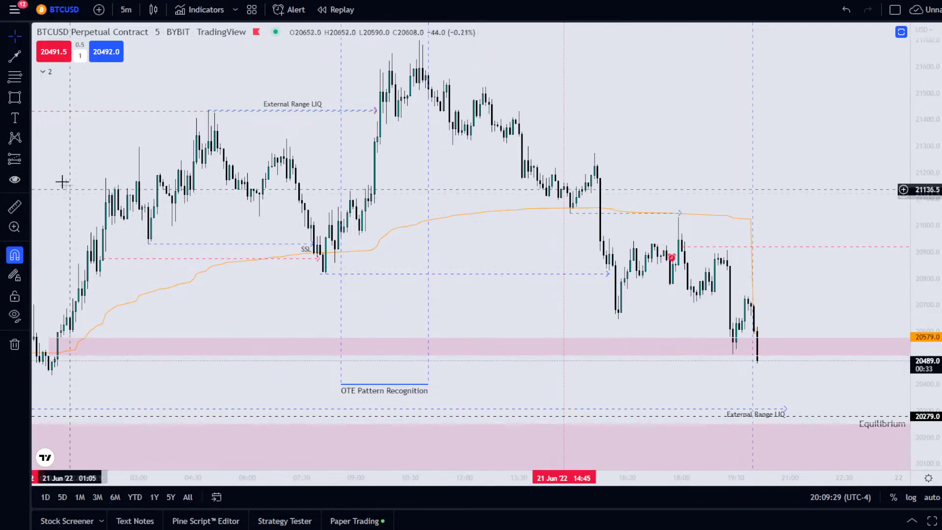
{"action": "left_click", "coordinate": [14, 97]}
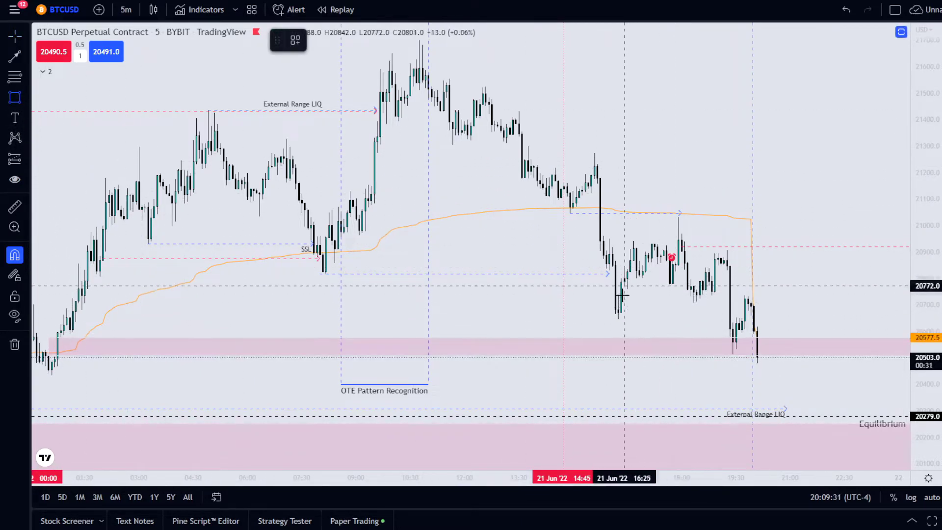
{"action": "left_click_drag", "start_coordinate": [618, 293], "coordinate": [703, 295]}
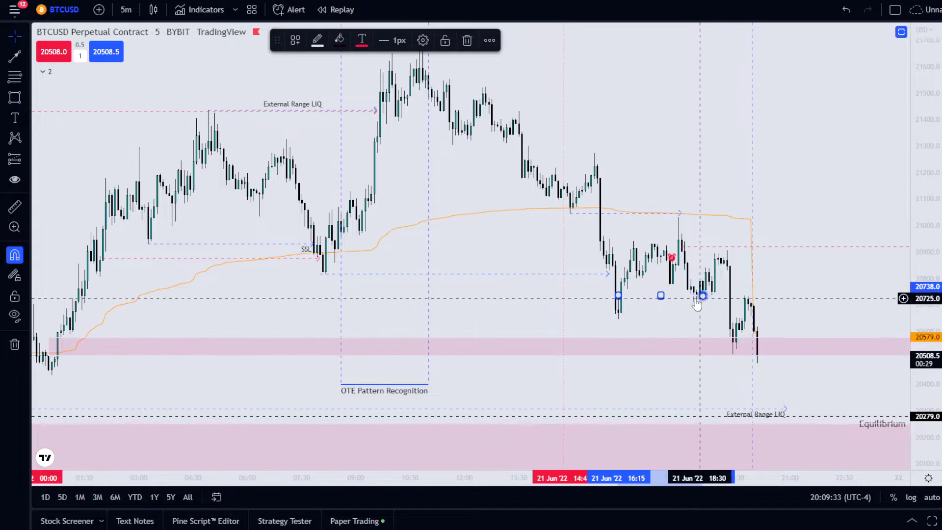
{"action": "left_click", "coordinate": [669, 315]}
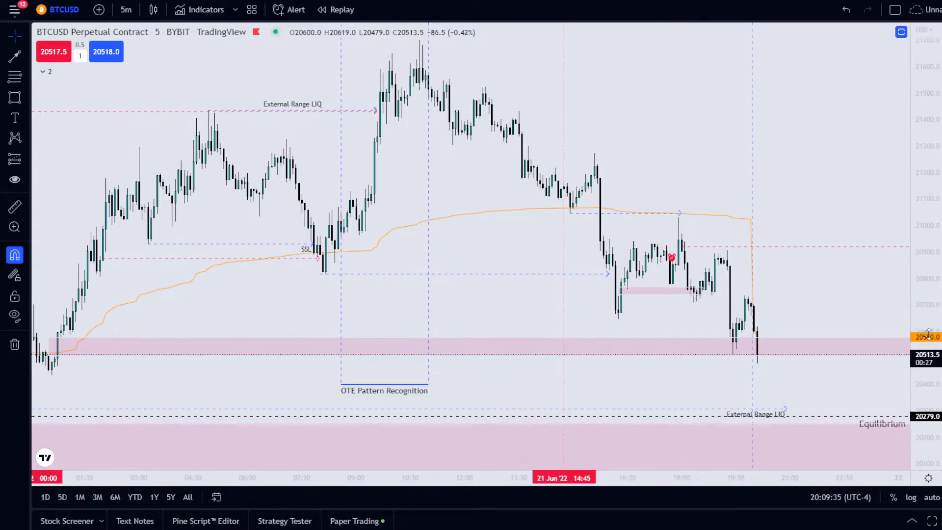
Switch the chart to the 3-minute timeframe for a closer look at the recent sell-off
{"action": "left_click_drag", "start_coordinate": [927, 334], "coordinate": [934, 248]}
{"action": "scroll", "coordinate": [935, 247], "scroll_direction": "up", "scroll_amount": 2}
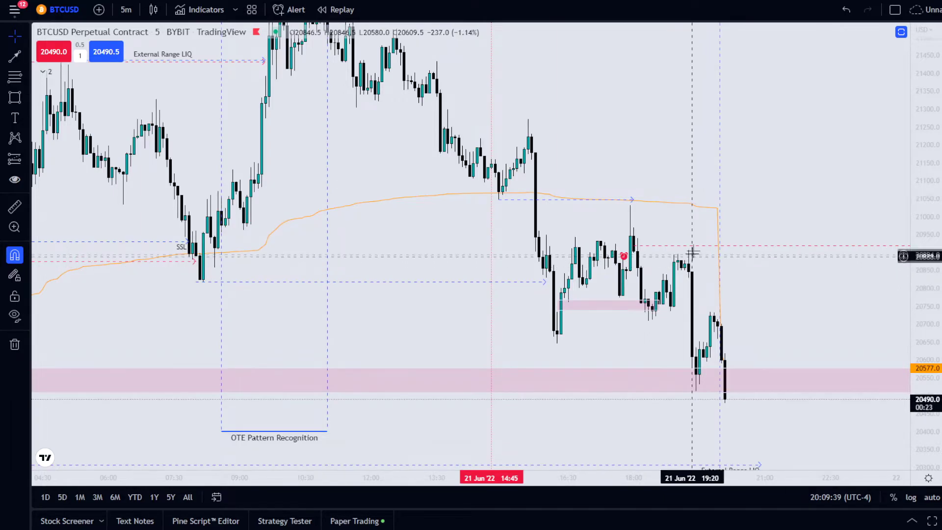
{"action": "left_click", "coordinate": [127, 10]}
{"action": "left_click", "coordinate": [157, 146]}
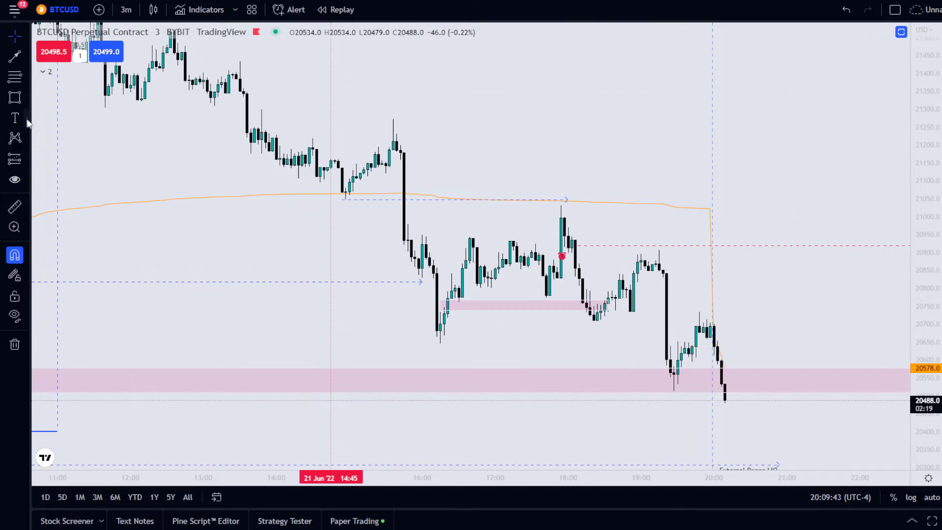
Draw a rectangle from 21 June 18:03 to 19:30 between 20873.5 and 20899.0, marking the imbalance below the dashed red level
{"action": "key", "text": "alt+shift+r"}
{"action": "left_click_drag", "start_coordinate": [571, 255], "coordinate": [678, 256]}
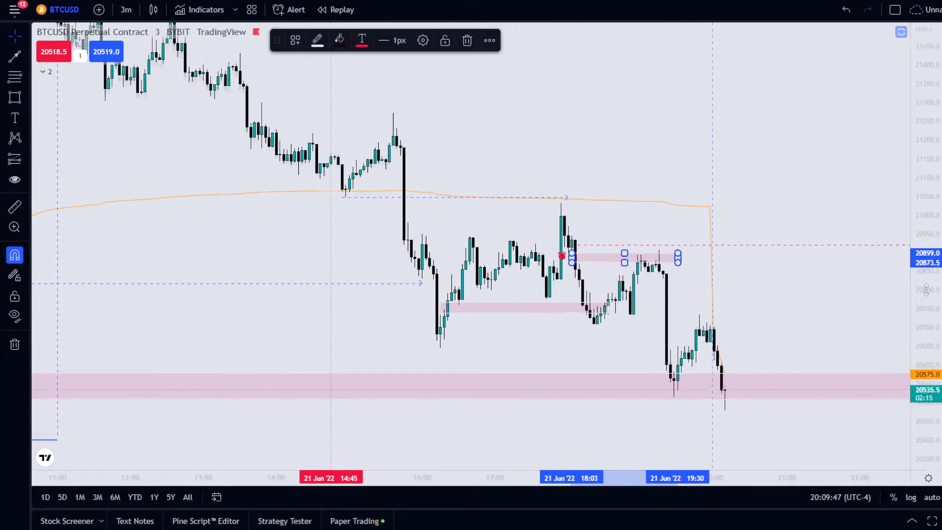
{"action": "left_click", "coordinate": [742, 266]}
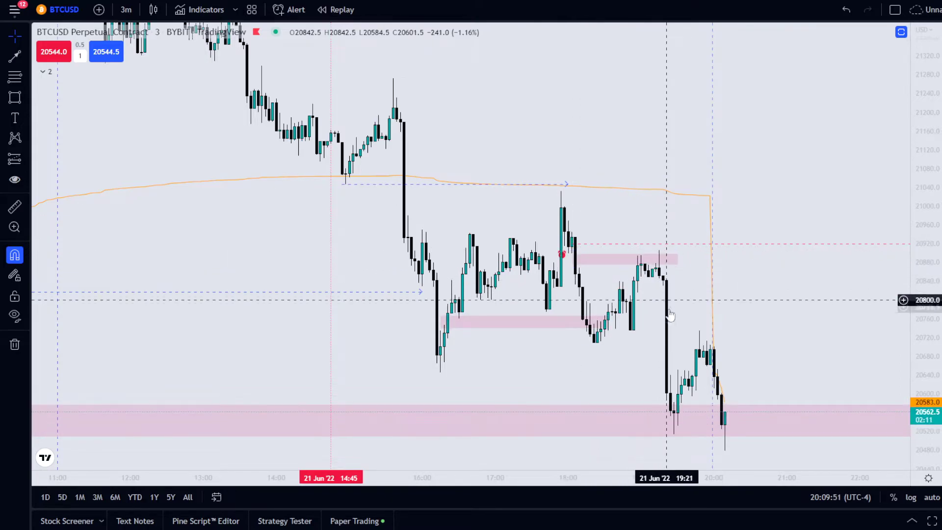
Draw a horizontal dashed arrow line from the 21 June 16:15 low at 20645.0 to the sell-off candle at about 19:20
{"action": "left_click_drag", "start_coordinate": [679, 338], "coordinate": [661, 338]}
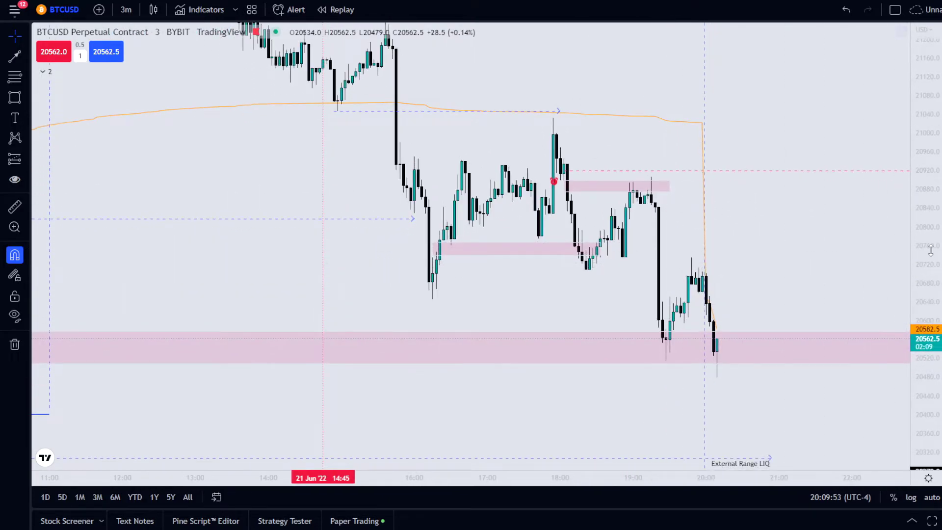
{"action": "left_click_drag", "start_coordinate": [916, 292], "coordinate": [917, 301]}
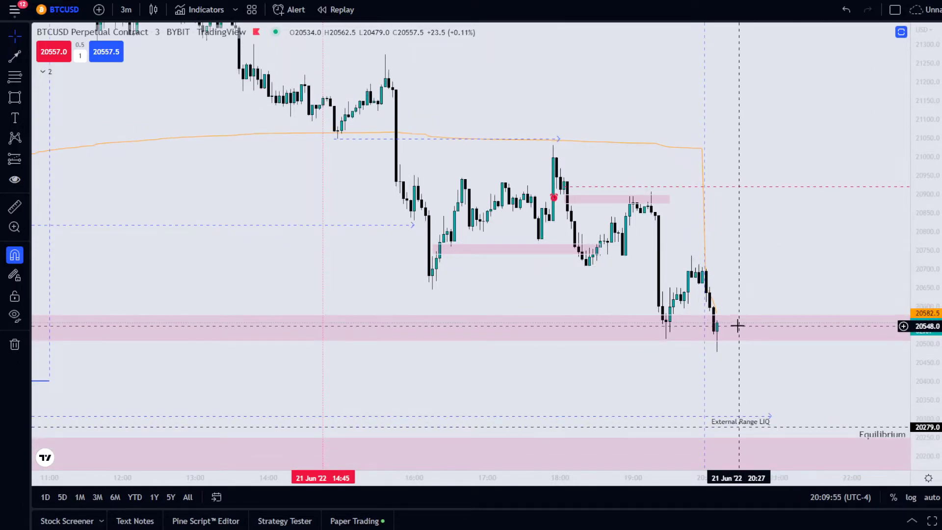
{"action": "scroll", "coordinate": [749, 301], "scroll_direction": "down", "scroll_amount": 3}
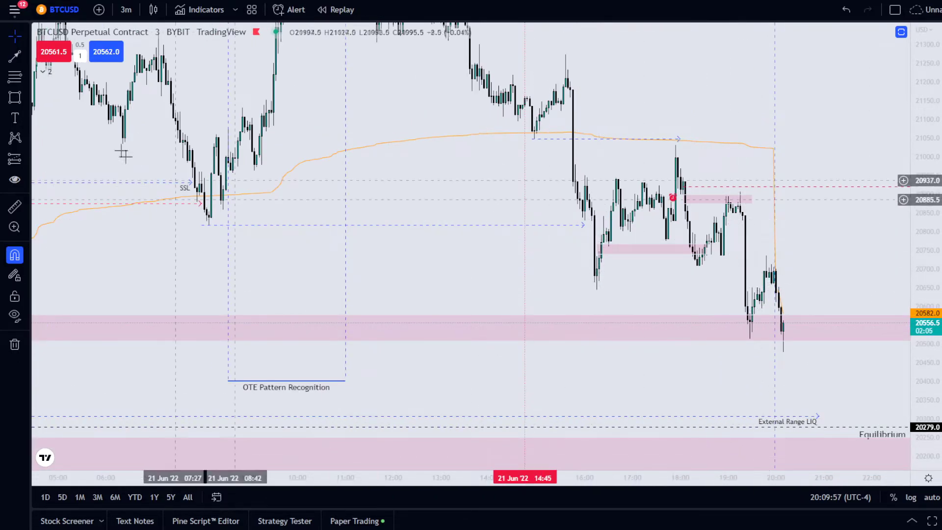
{"action": "left_click", "coordinate": [10, 58]}
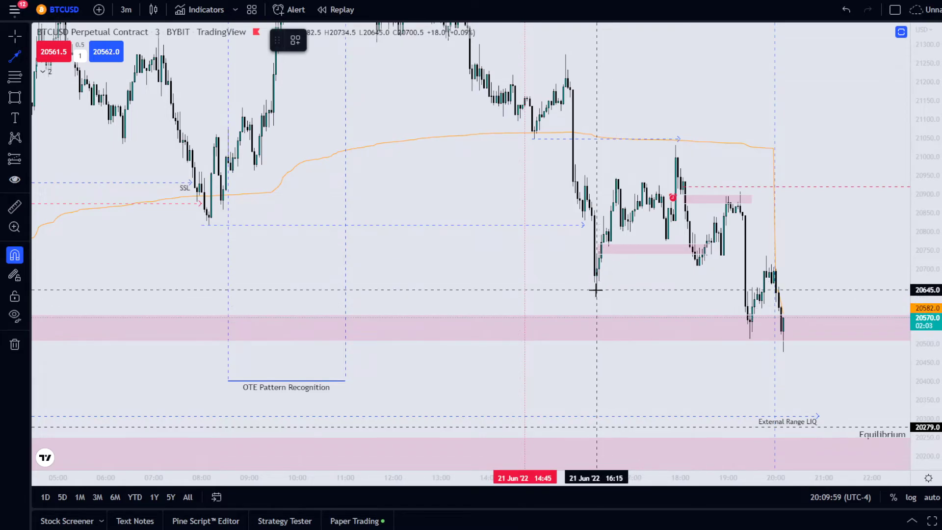
{"action": "left_click", "coordinate": [596, 290]}
{"action": "left_click", "coordinate": [746, 290]}
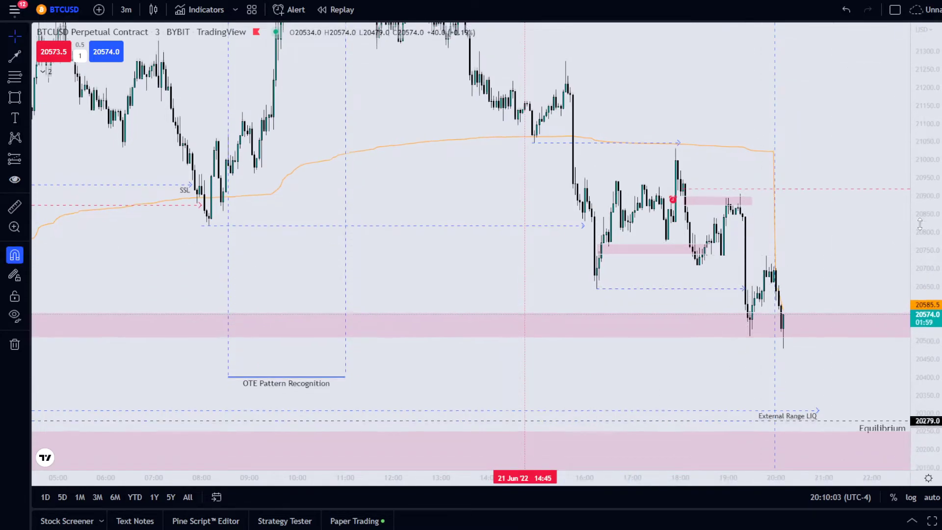
{"action": "left_click_drag", "start_coordinate": [923, 217], "coordinate": [923, 235]}
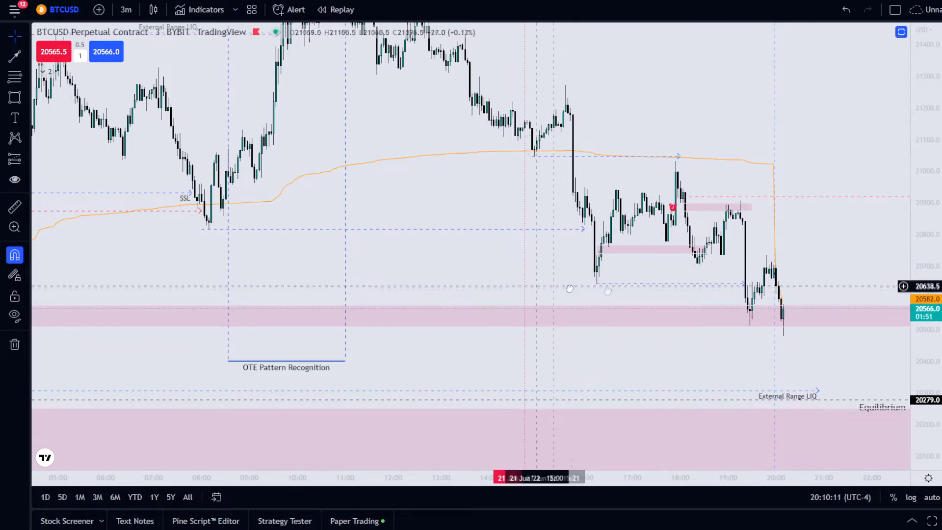
Switch the chart back to the 5-minute timeframe with the whole 21 June session in view
{"action": "left_click_drag", "start_coordinate": [568, 284], "coordinate": [675, 287]}
{"action": "scroll", "coordinate": [675, 288], "scroll_direction": "down", "scroll_amount": 2}
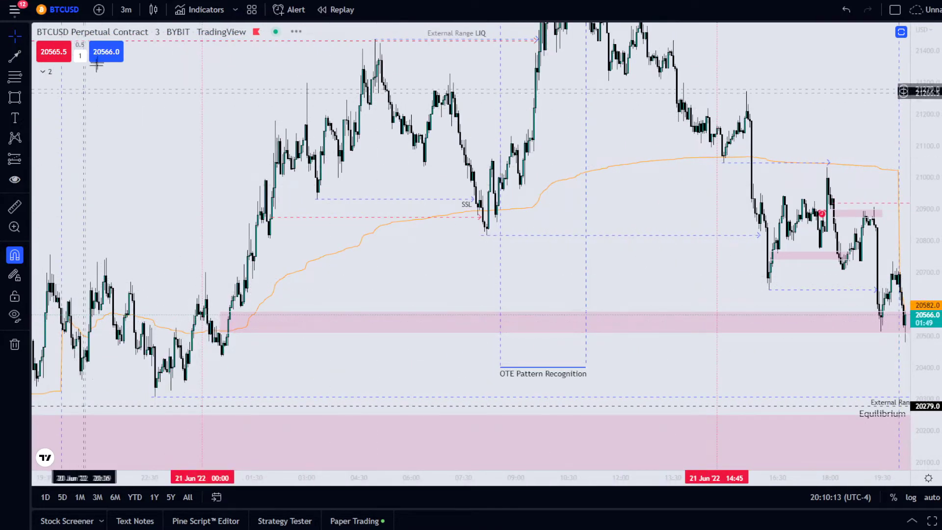
{"action": "left_click", "coordinate": [124, 10]}
{"action": "left_click", "coordinate": [149, 183]}
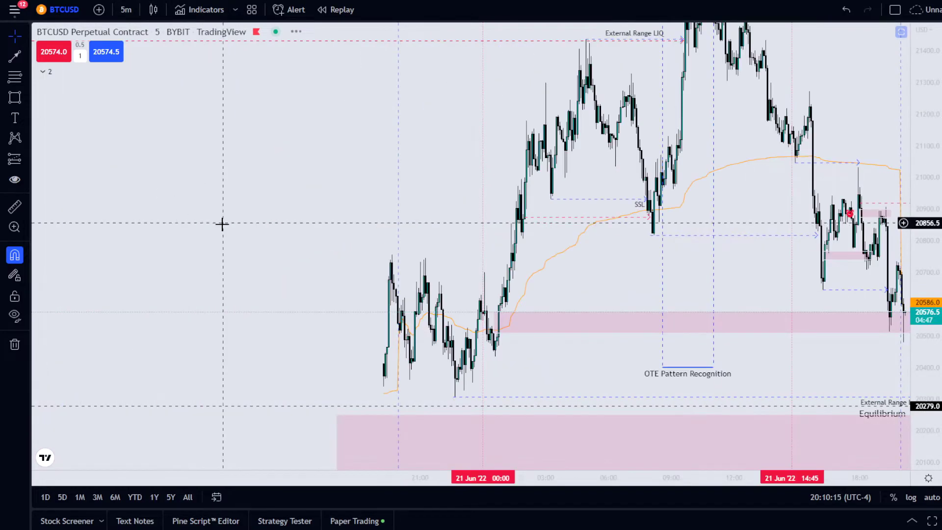
Examine how the evening sell-off reacts at the pink imbalance zone that starts shortly after 21 June 00:00
{"action": "left_click", "coordinate": [250, 331]}
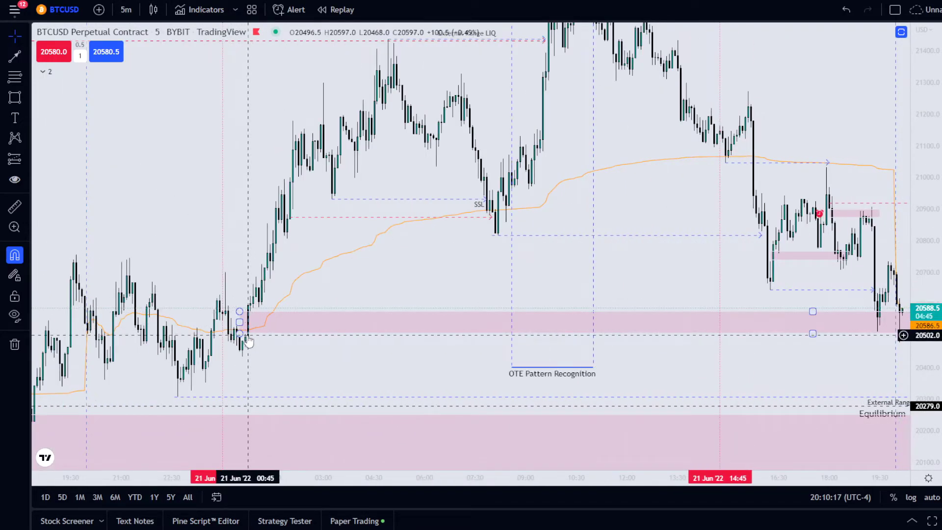
{"action": "left_click_drag", "start_coordinate": [769, 328], "coordinate": [627, 327]}
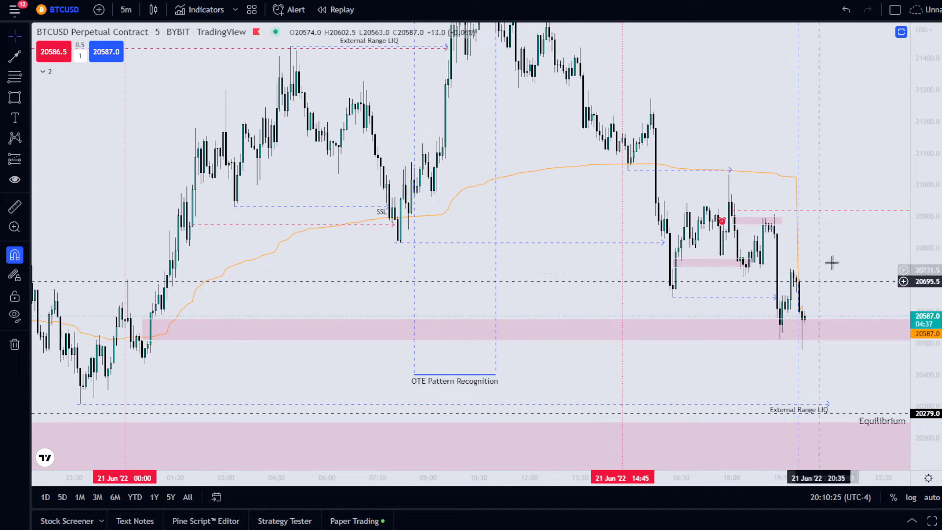
{"action": "scroll", "coordinate": [835, 261], "scroll_direction": "up", "scroll_amount": 3}
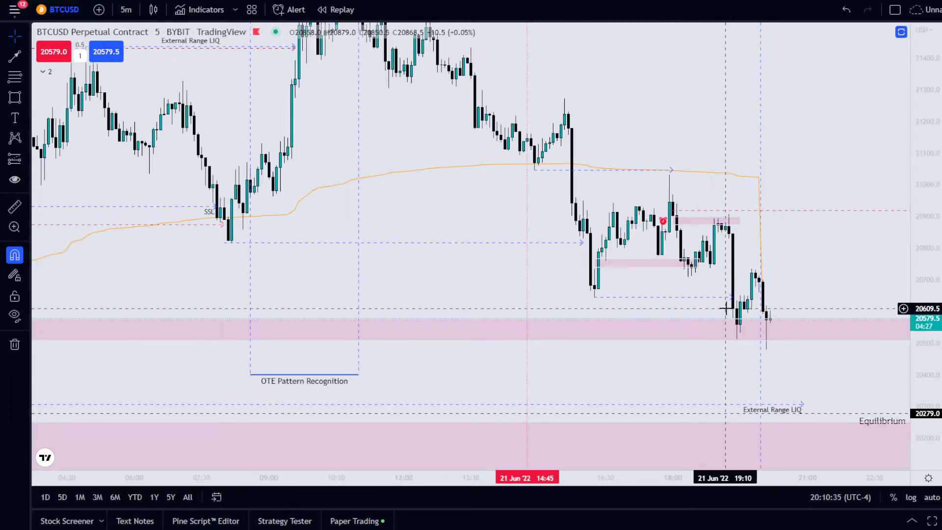
{"action": "left_click", "coordinate": [739, 338]}
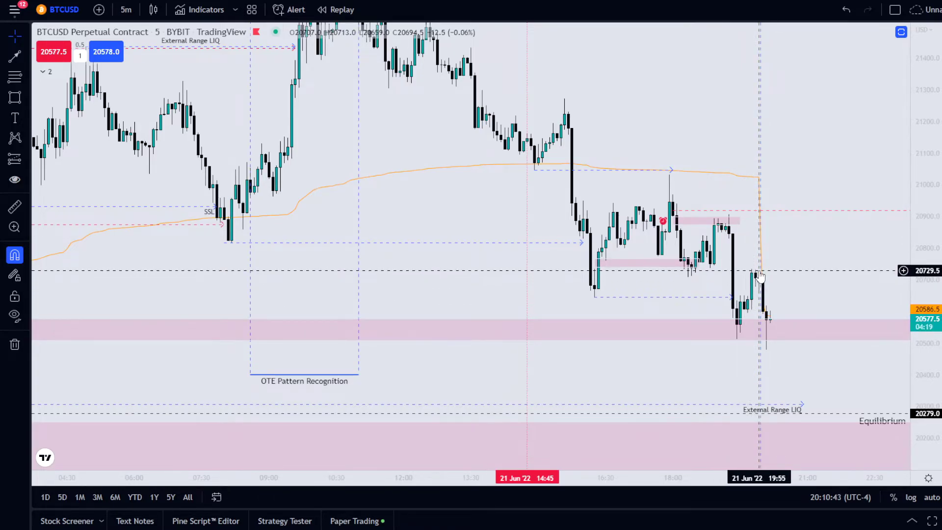
{"action": "left_click_drag", "start_coordinate": [782, 265], "coordinate": [795, 294]}
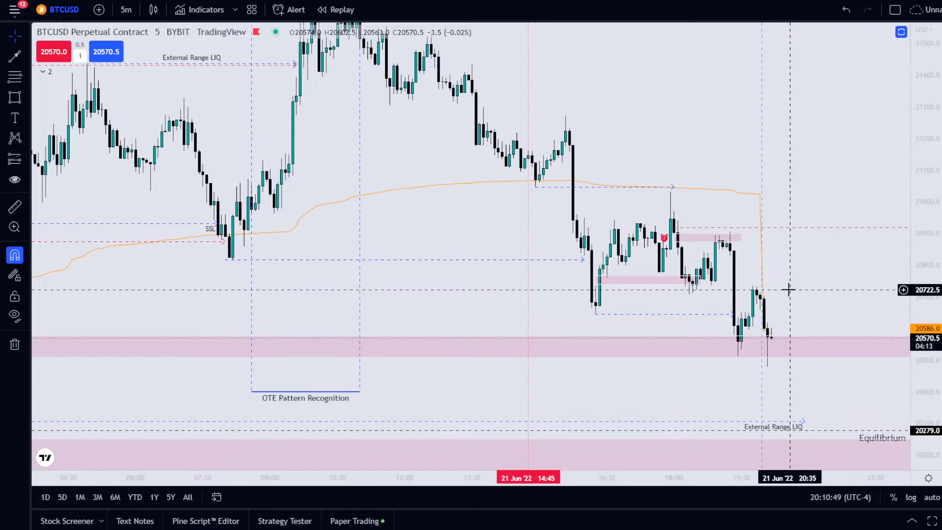
{"action": "left_click_drag", "start_coordinate": [765, 282], "coordinate": [779, 273]}
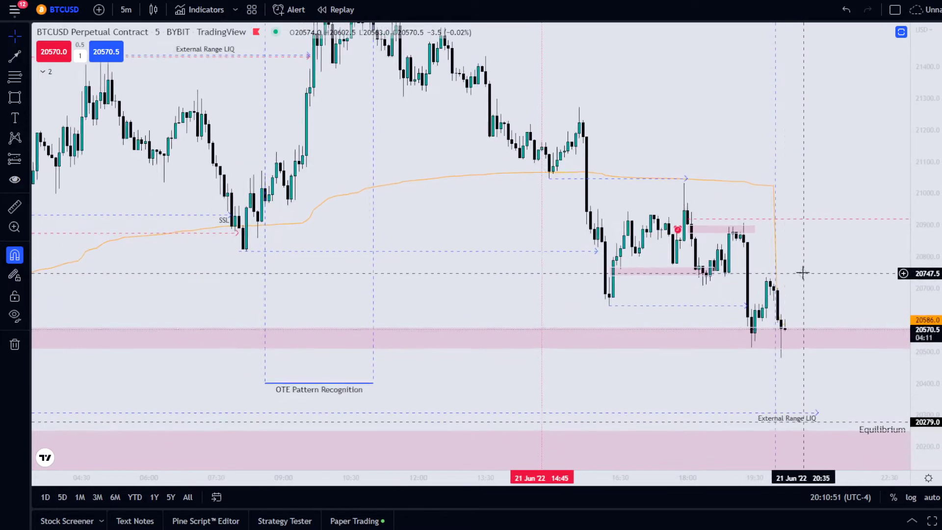
{"action": "scroll", "coordinate": [775, 282], "scroll_direction": "up", "scroll_amount": 2}
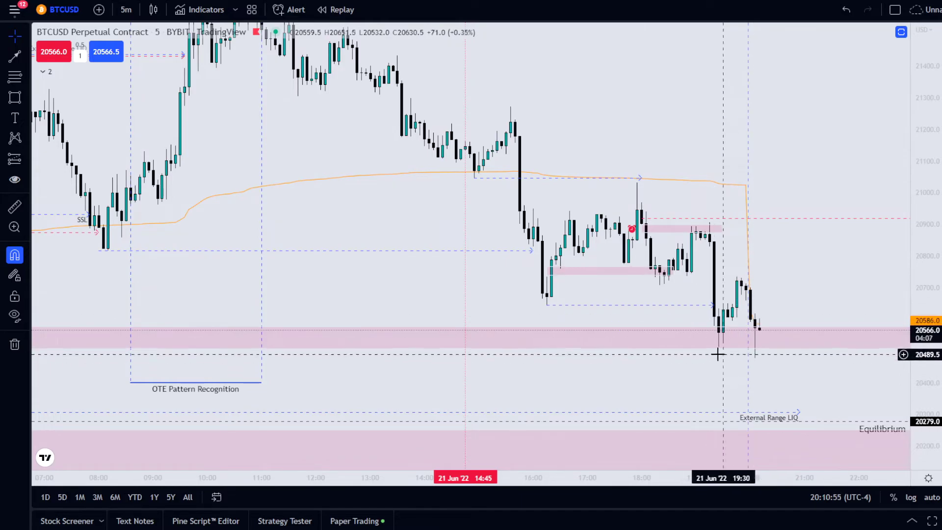
{"action": "scroll", "coordinate": [779, 297], "scroll_direction": "up", "scroll_amount": 1}
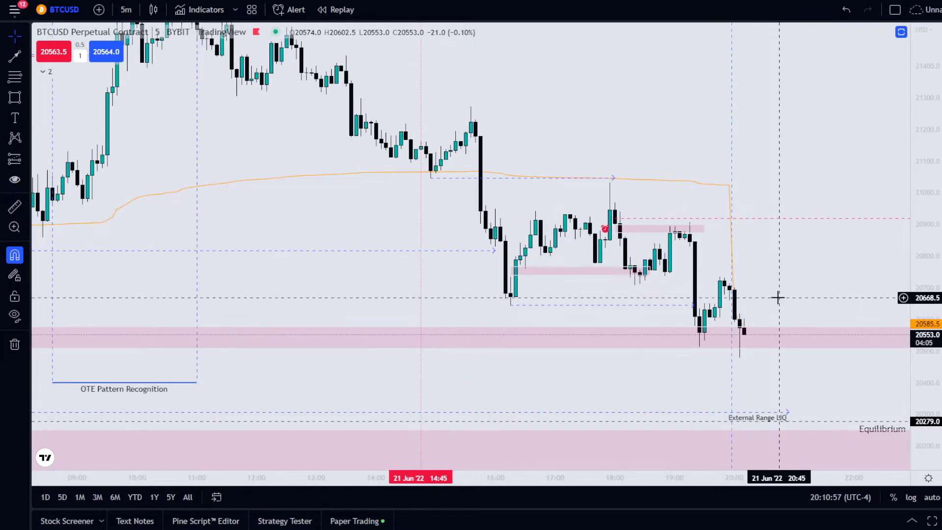
{"action": "scroll", "coordinate": [774, 296], "scroll_direction": "down", "scroll_amount": 3}
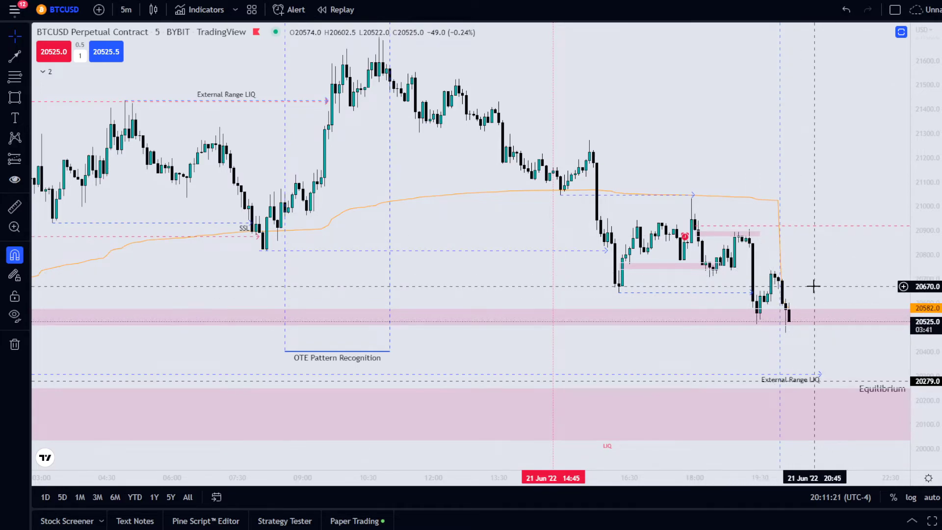
{"action": "left_click_drag", "start_coordinate": [813, 286], "coordinate": [815, 266]}
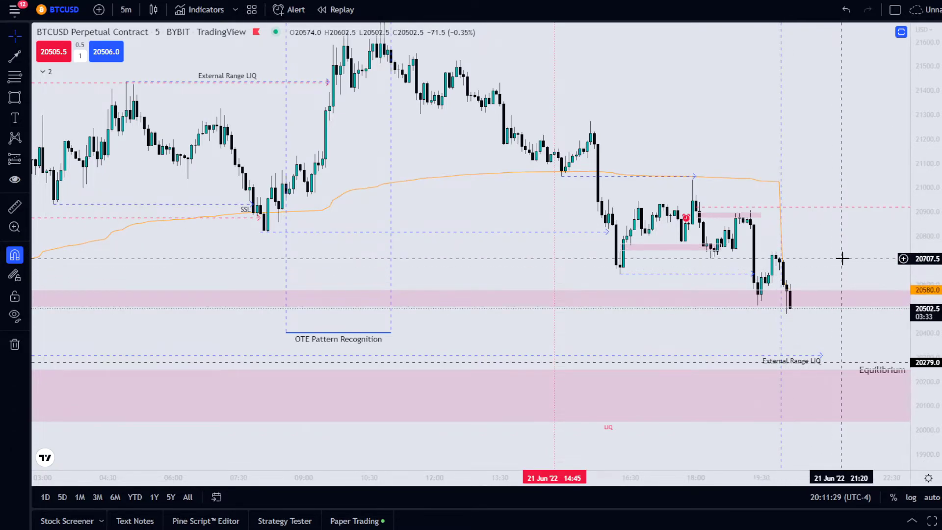
Extend the lower External Range LIQ line from the 20 June 22:35 low at 20307.5 to 21 June 21:35
{"action": "scroll", "coordinate": [841, 256], "scroll_direction": "down", "scroll_amount": 2}
{"action": "left_click_drag", "start_coordinate": [903, 223], "coordinate": [904, 290]}
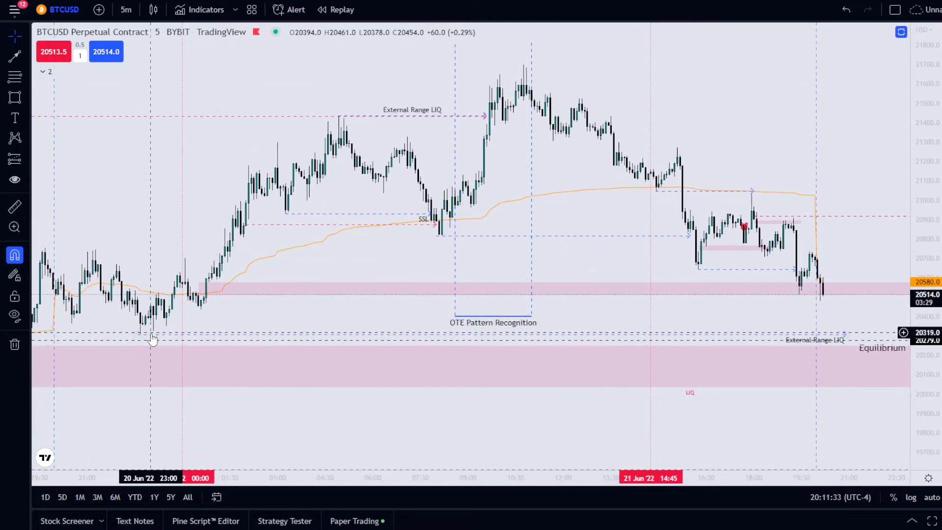
{"action": "left_click", "coordinate": [848, 337]}
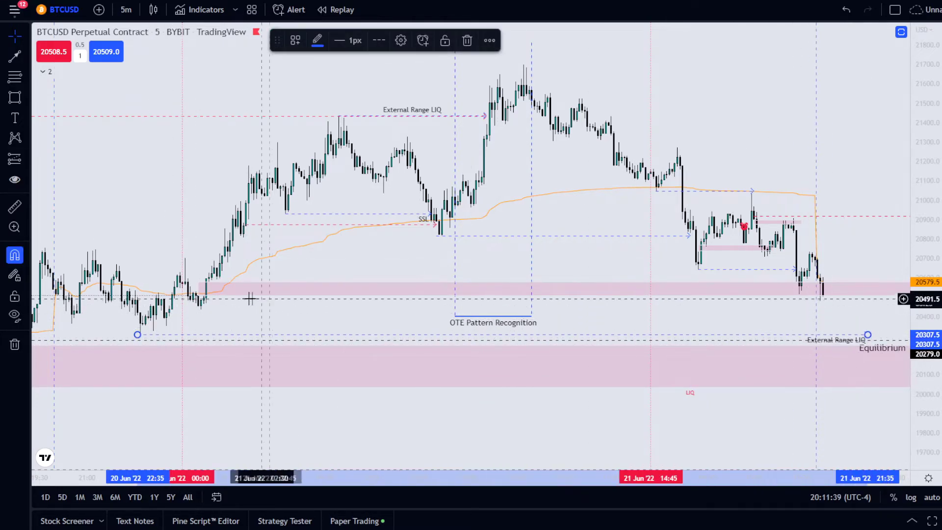
Examine the downside targets below current price: the External Range LIQ line, the Equilibrium level, the large pink zone and the LIQ label
{"action": "scroll", "coordinate": [252, 298], "scroll_direction": "down", "scroll_amount": 2}
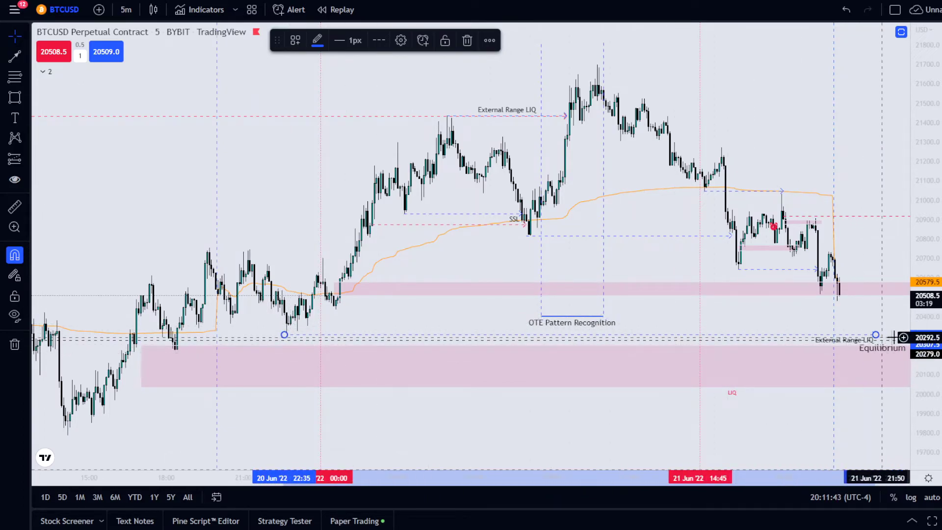
{"action": "scroll", "coordinate": [901, 321], "scroll_direction": "up", "scroll_amount": 1}
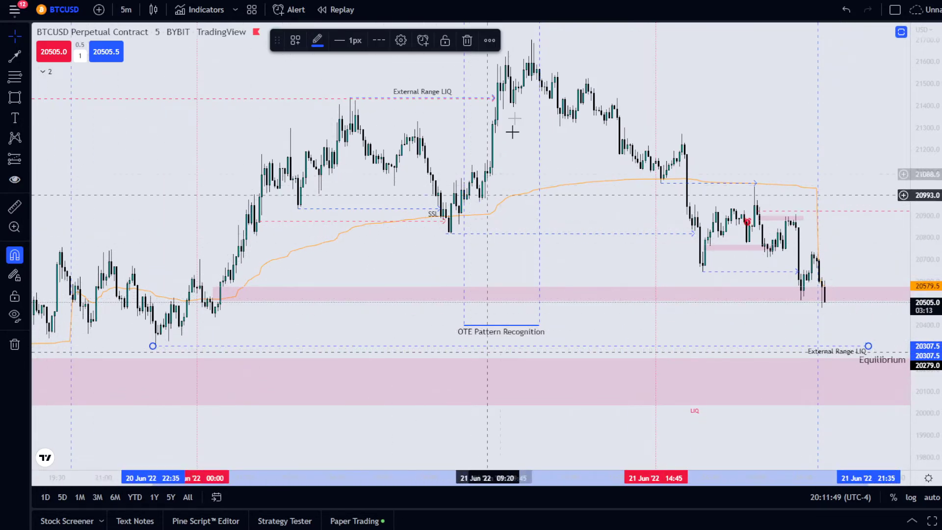
{"action": "left_click_drag", "start_coordinate": [858, 399], "coordinate": [830, 371]}
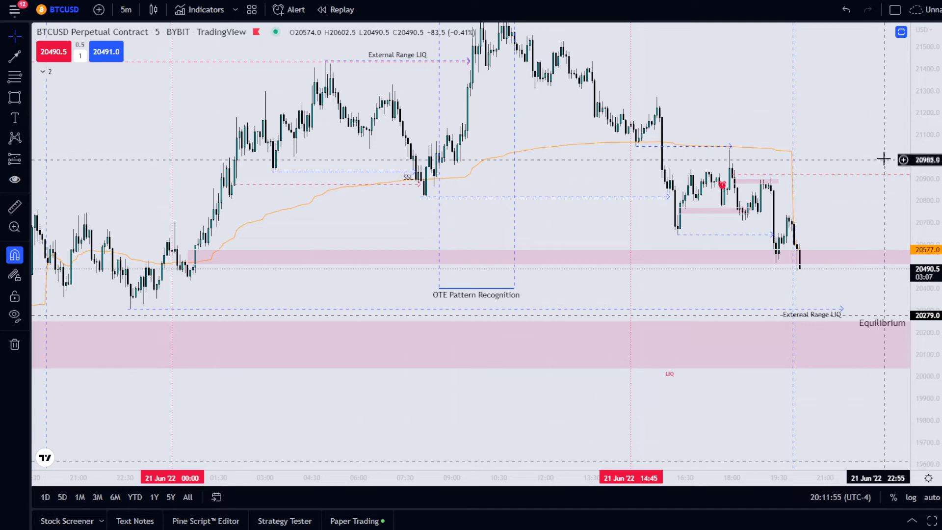
{"action": "scroll", "coordinate": [854, 375], "scroll_direction": "down", "scroll_amount": 2}
{"action": "left_click_drag", "start_coordinate": [932, 315], "coordinate": [795, 370]}
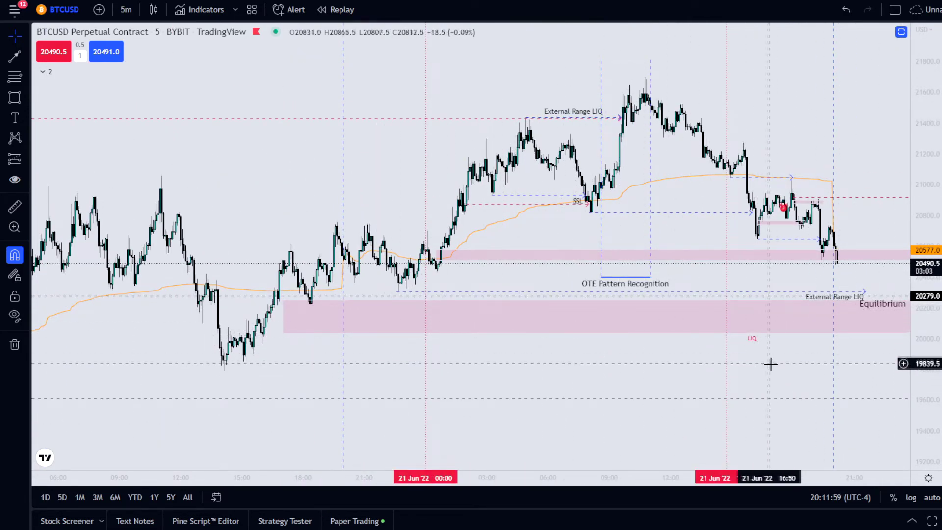
{"action": "left_click_drag", "start_coordinate": [791, 332], "coordinate": [709, 328]}
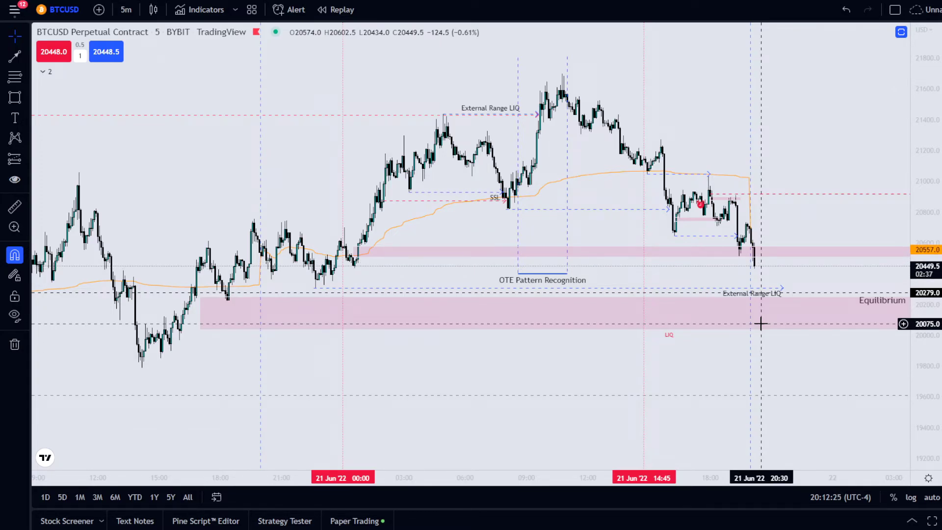
{"action": "scroll", "coordinate": [761, 325], "scroll_direction": "up", "scroll_amount": 2}
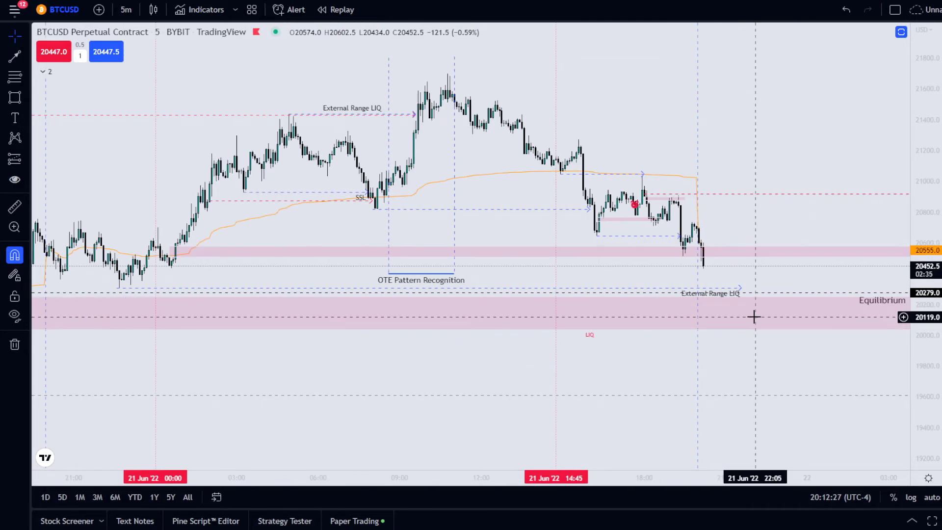
{"action": "scroll", "coordinate": [815, 242], "scroll_direction": "up", "scroll_amount": 2}
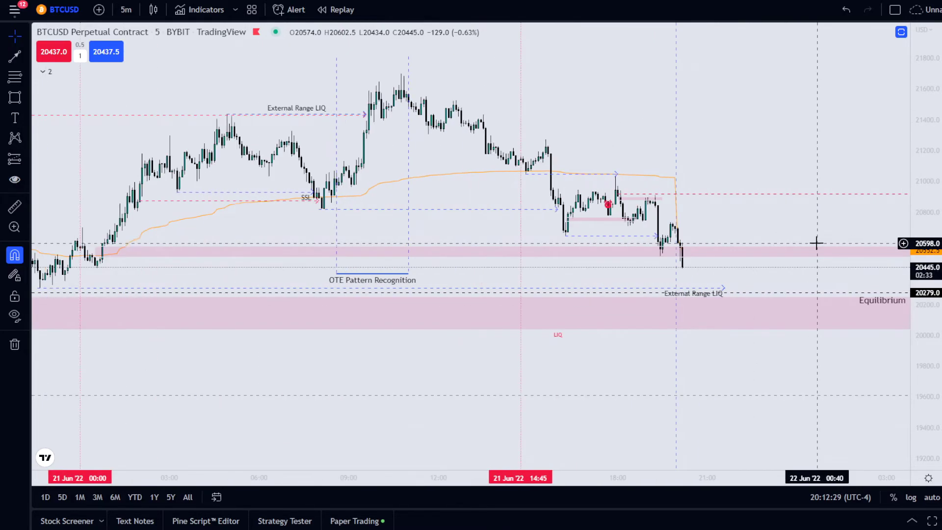